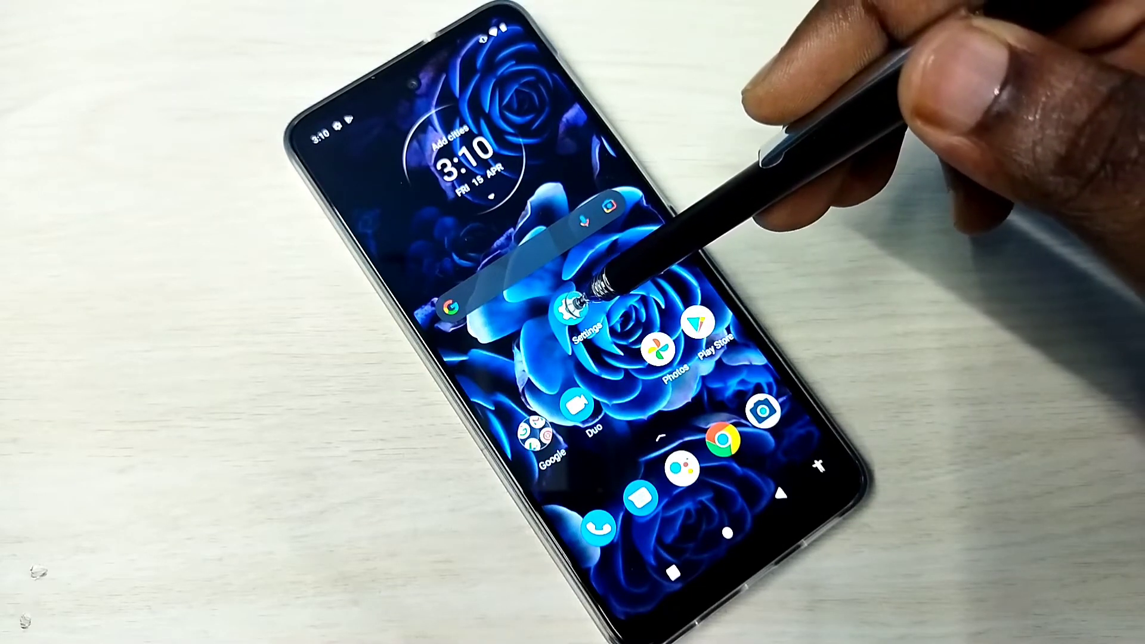
# - Launch Settings from the home screen and scroll down to About phone
pyautogui.click(570, 308)
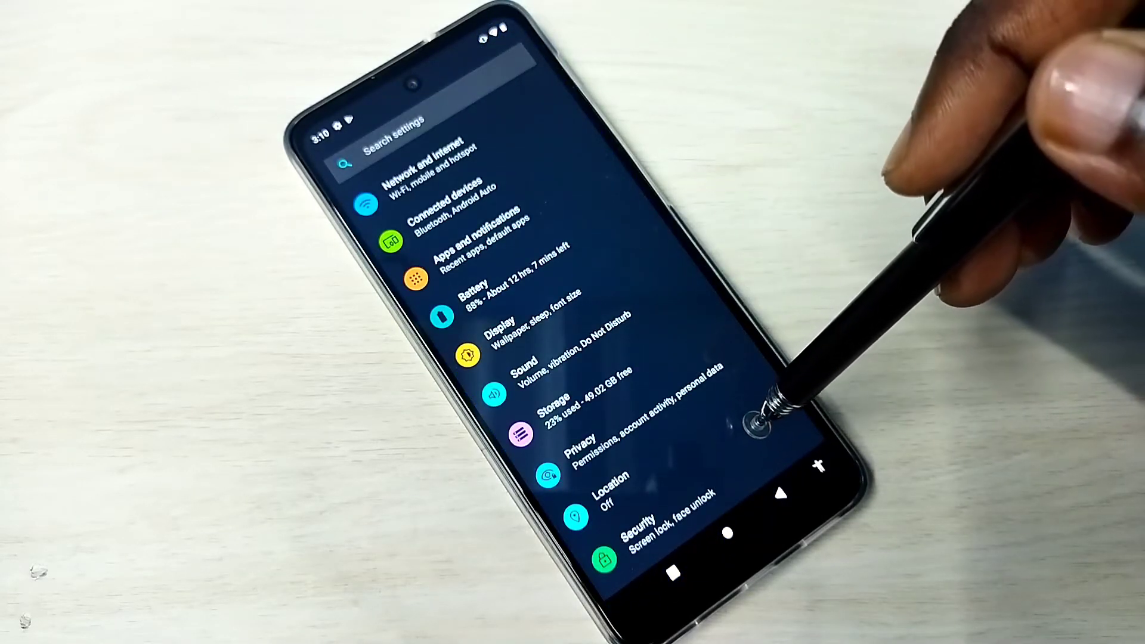
pyautogui.moveTo(756, 430); pyautogui.dragTo(622, 171)
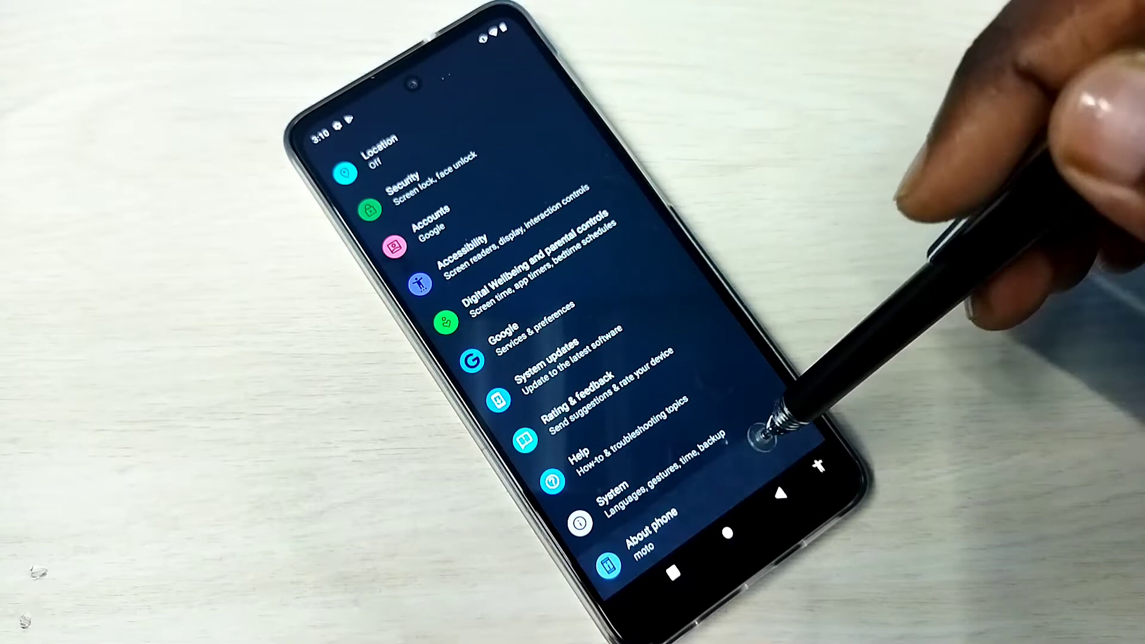
# - Tap Build number in About phone until 'You are now a developer!' appears, then go back
pyautogui.click(752, 452)
pyautogui.moveTo(747, 447); pyautogui.dragTo(647, 222)
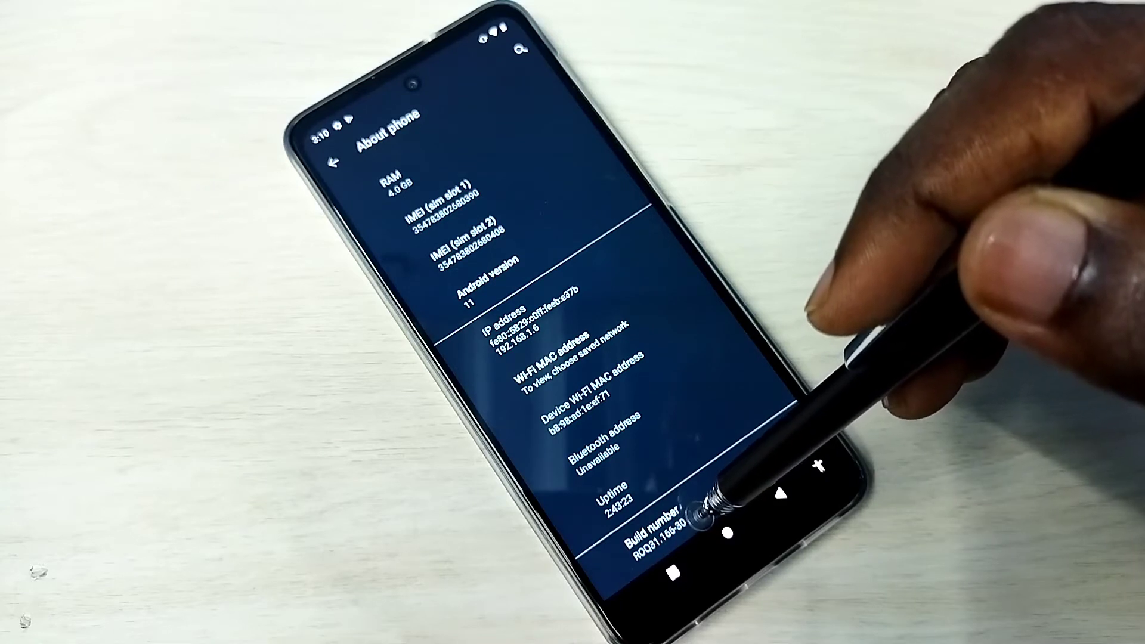
pyautogui.click(712, 500)
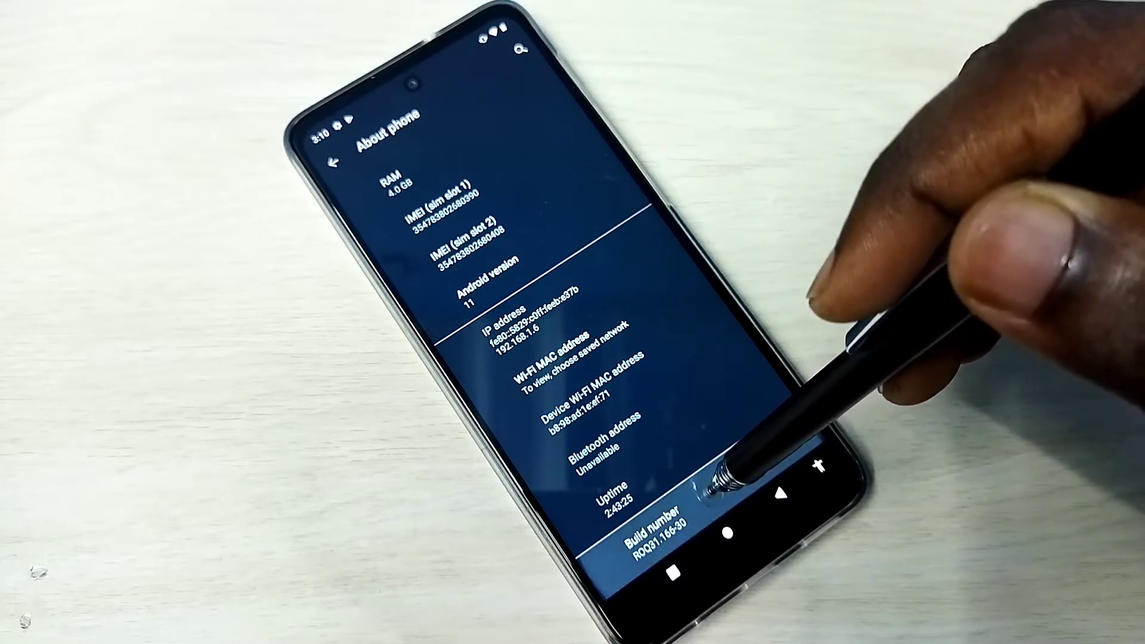
pyautogui.click(711, 499)
pyautogui.click(729, 483)
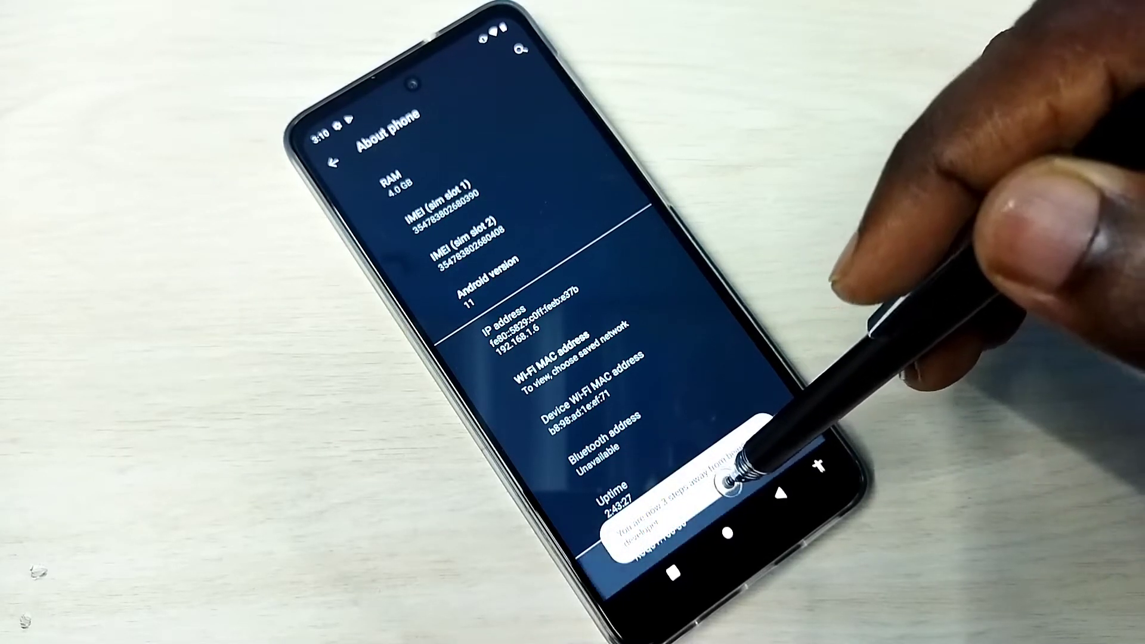
pyautogui.click(730, 483)
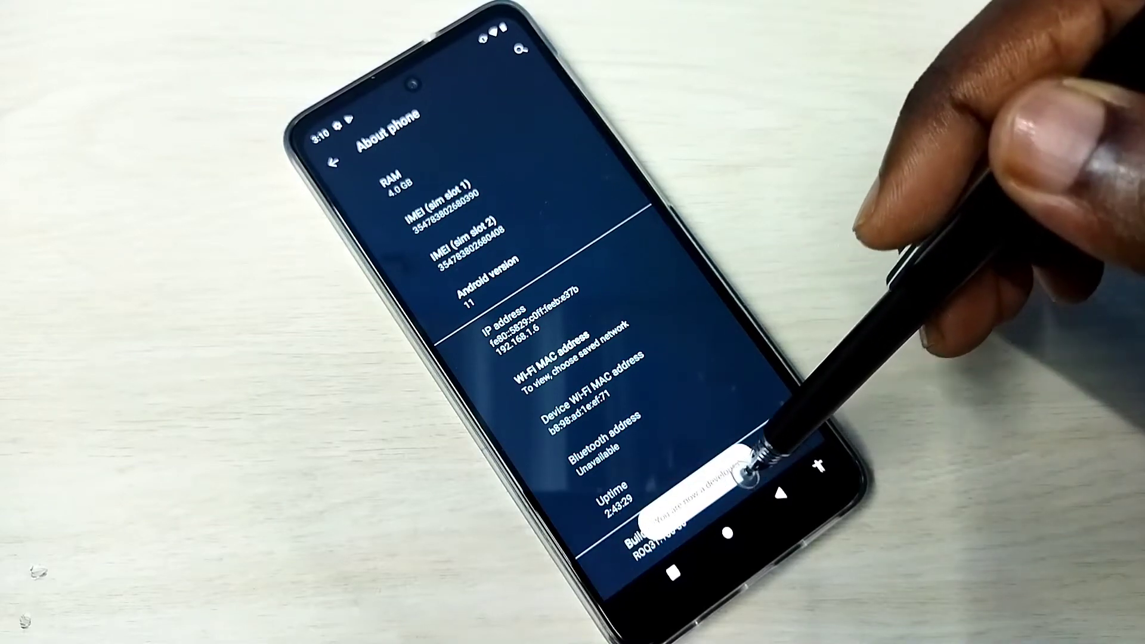
pyautogui.click(781, 495)
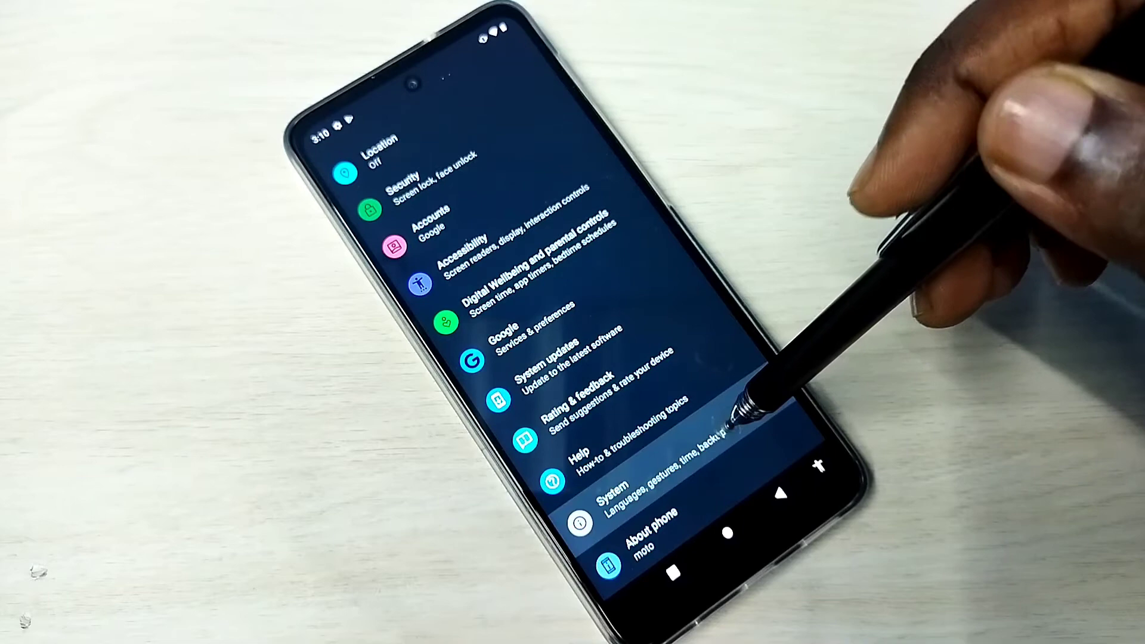
# - Go to System, expand Advanced, and enter Developer options
pyautogui.click(734, 416)
pyautogui.click(627, 210)
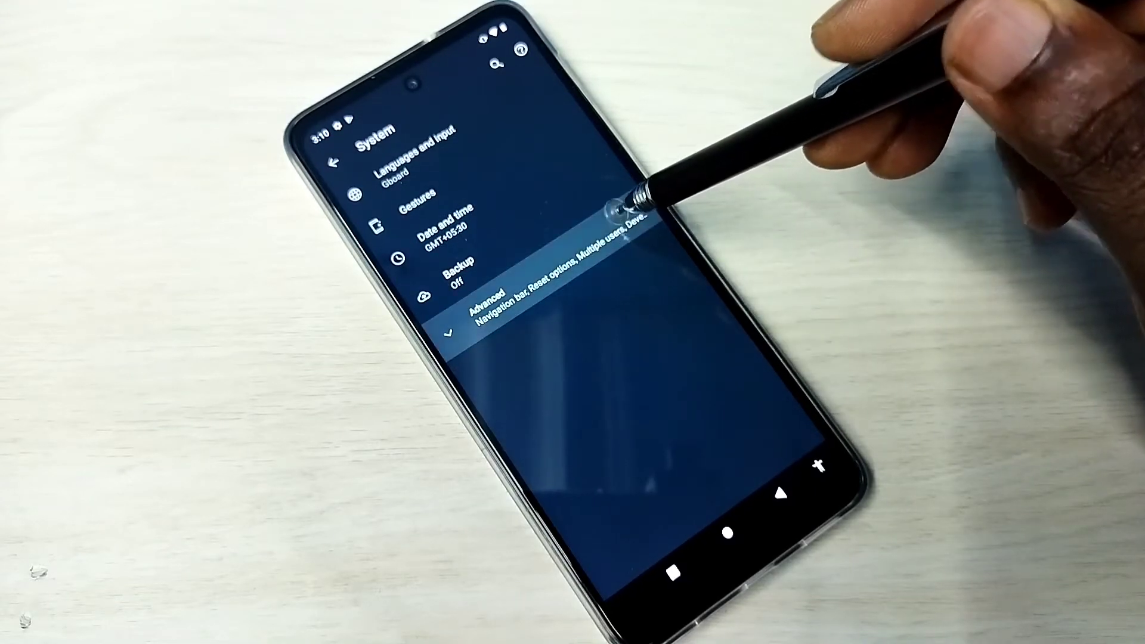
pyautogui.click(657, 359)
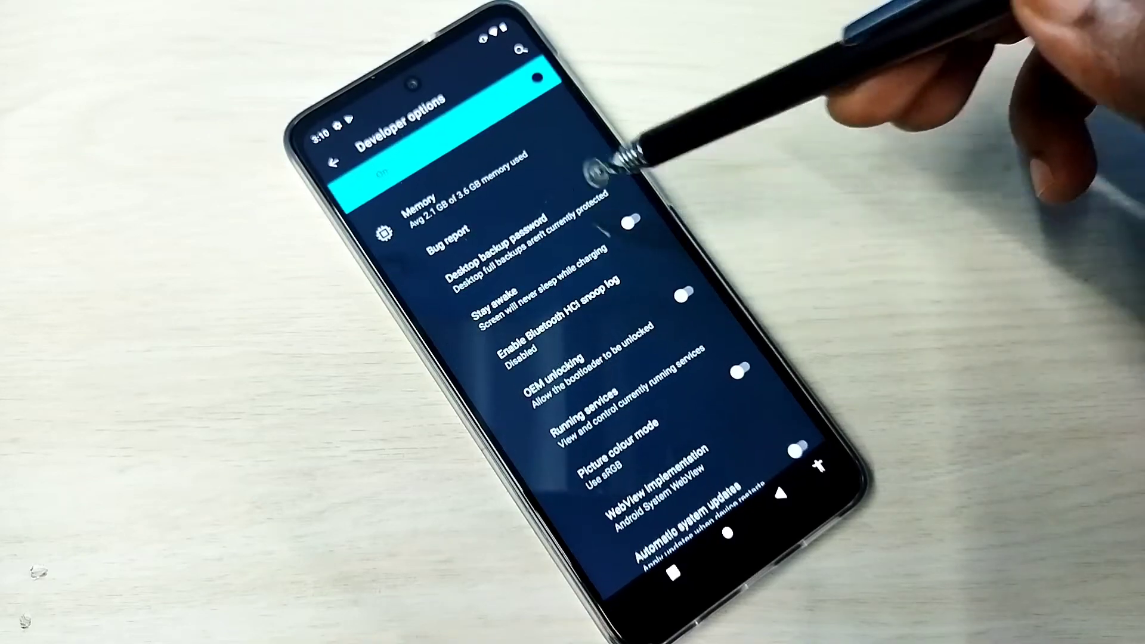
pyautogui.moveTo(645, 313)
pyautogui.mouseDown()
pyautogui.moveTo(756, 434)
pyautogui.moveTo(654, 306)
pyautogui.mouseUp()
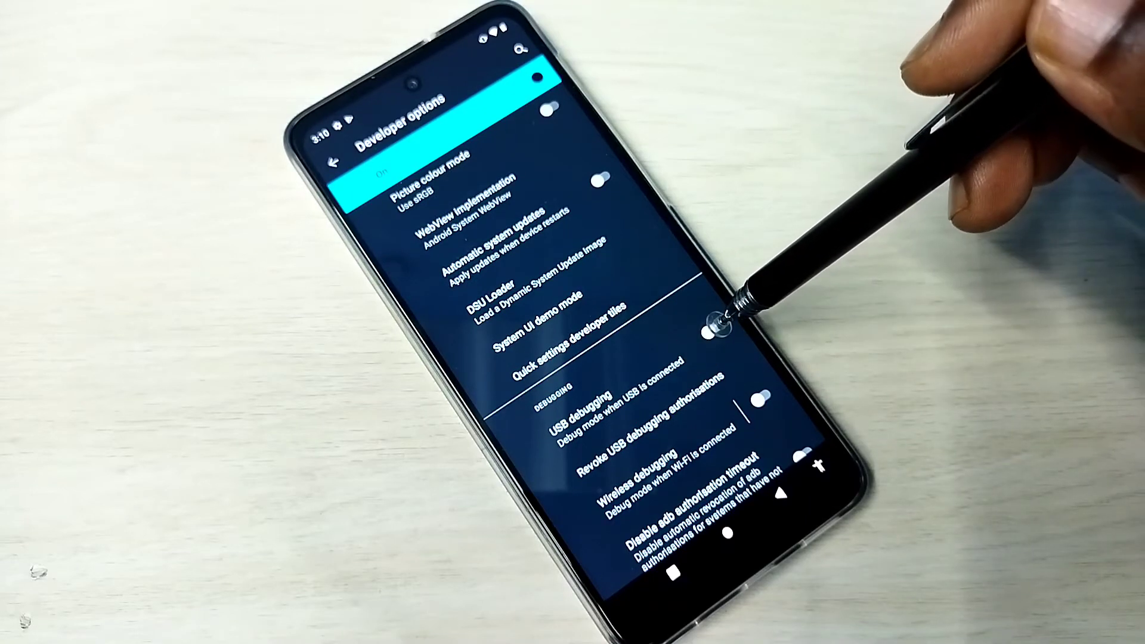
pyautogui.click(716, 327)
pyautogui.click(716, 269)
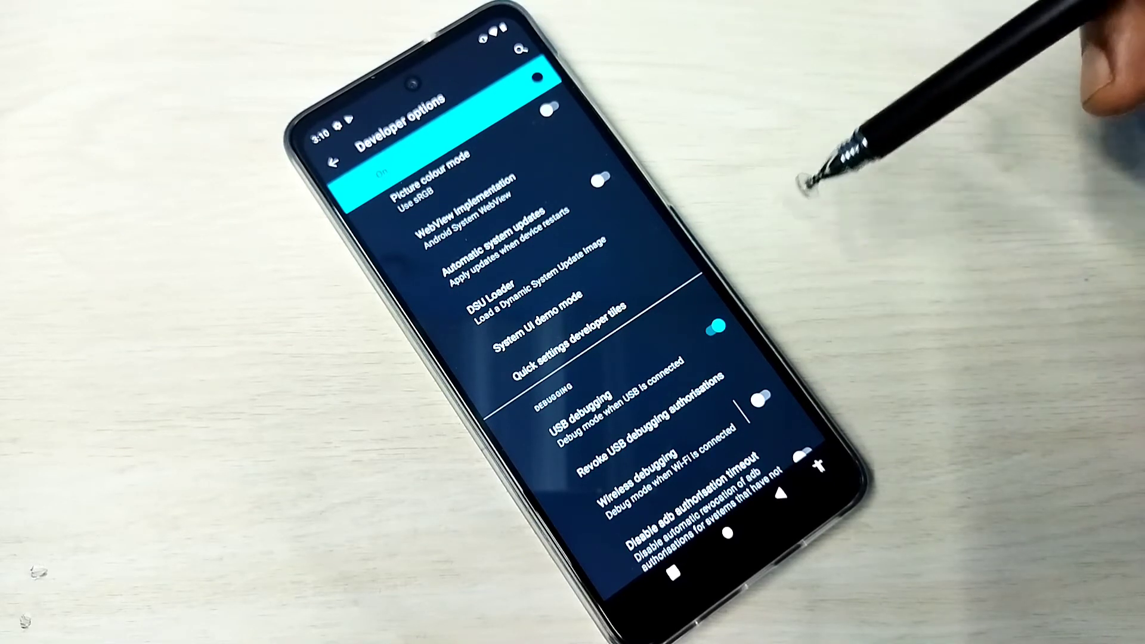
pyautogui.click(717, 326)
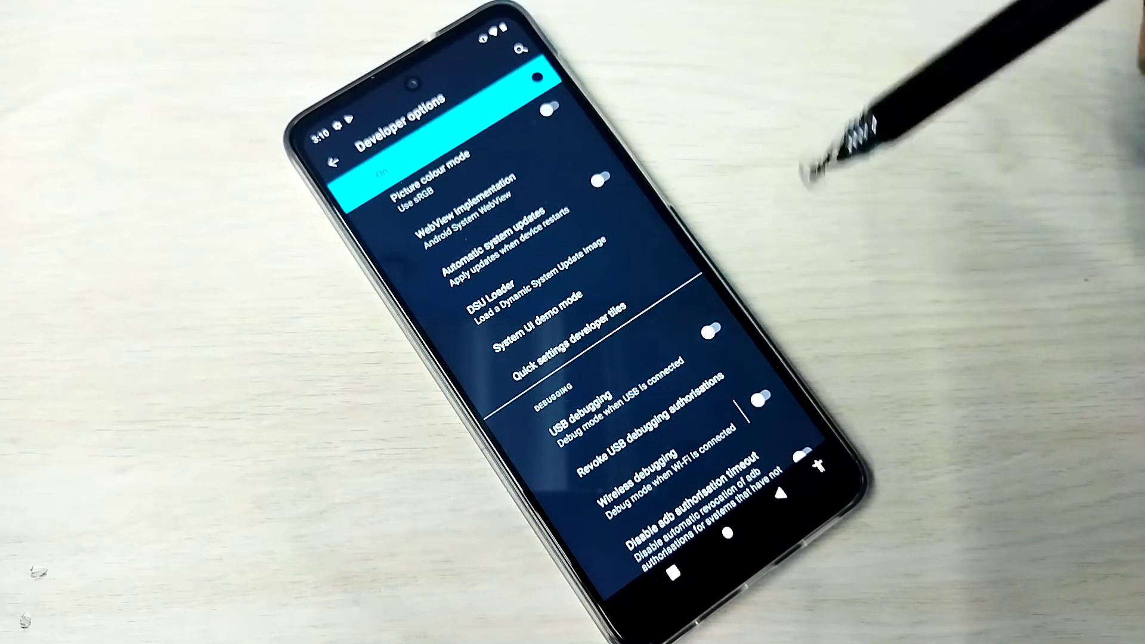
# - Turn off the Developer options master switch and back out to the home screen
pyautogui.moveTo(550, 191); pyautogui.dragTo(670, 378)
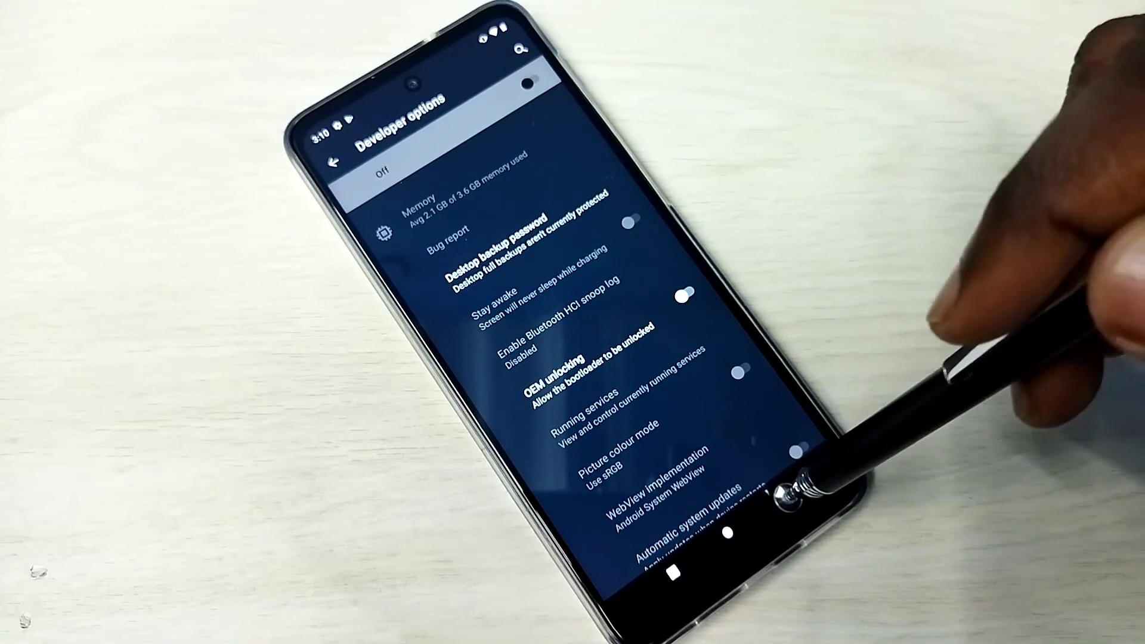
pyautogui.click(780, 494)
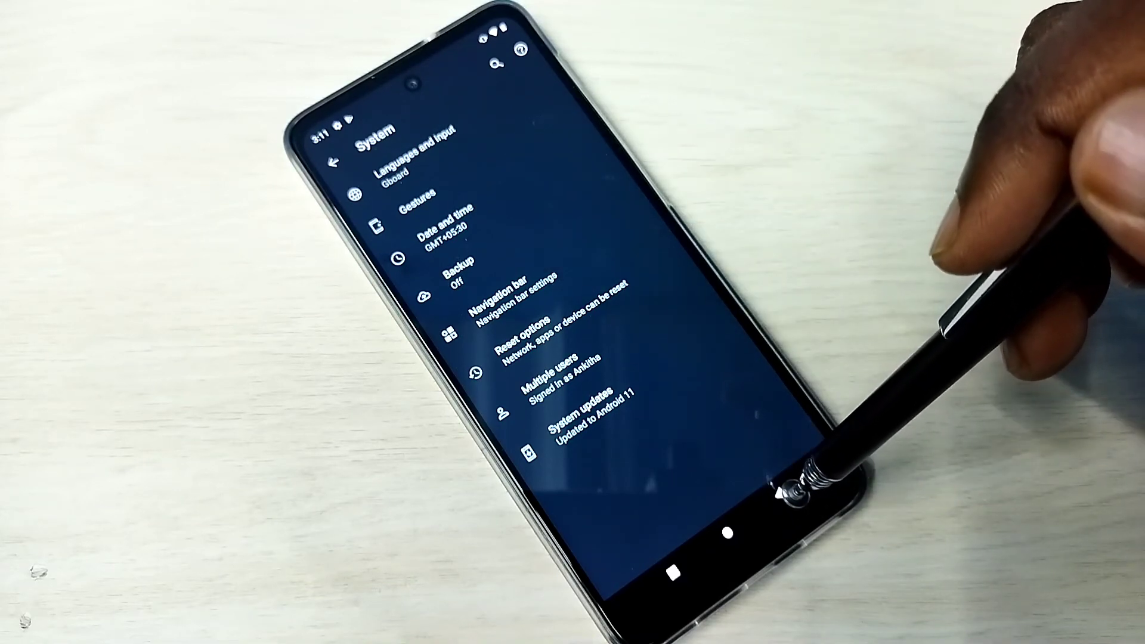
pyautogui.click(786, 494)
pyautogui.click(785, 493)
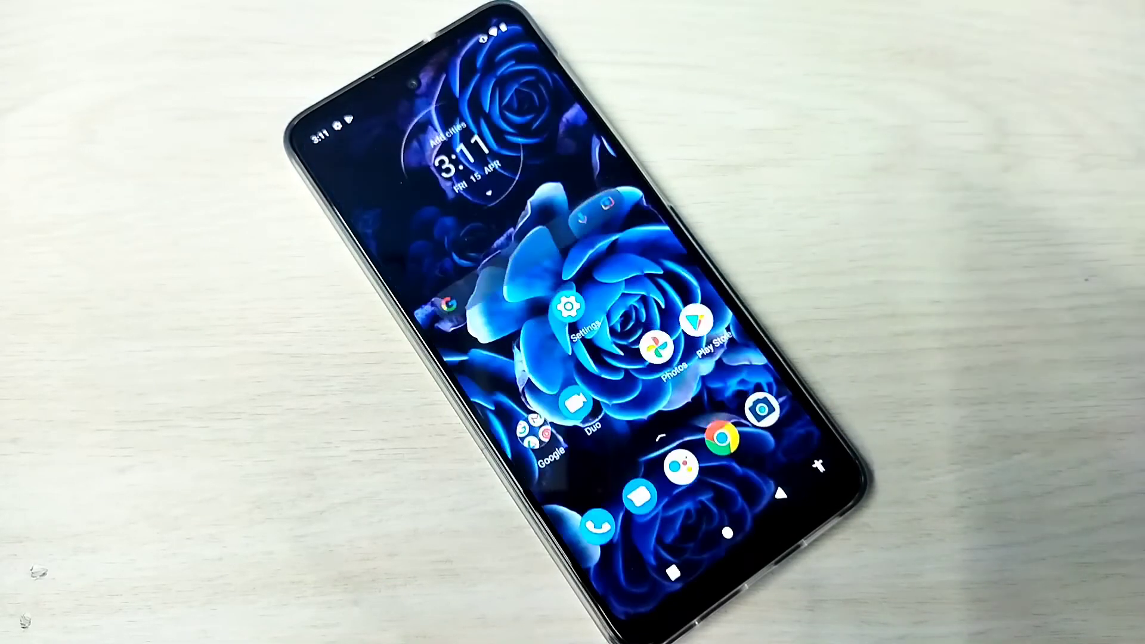